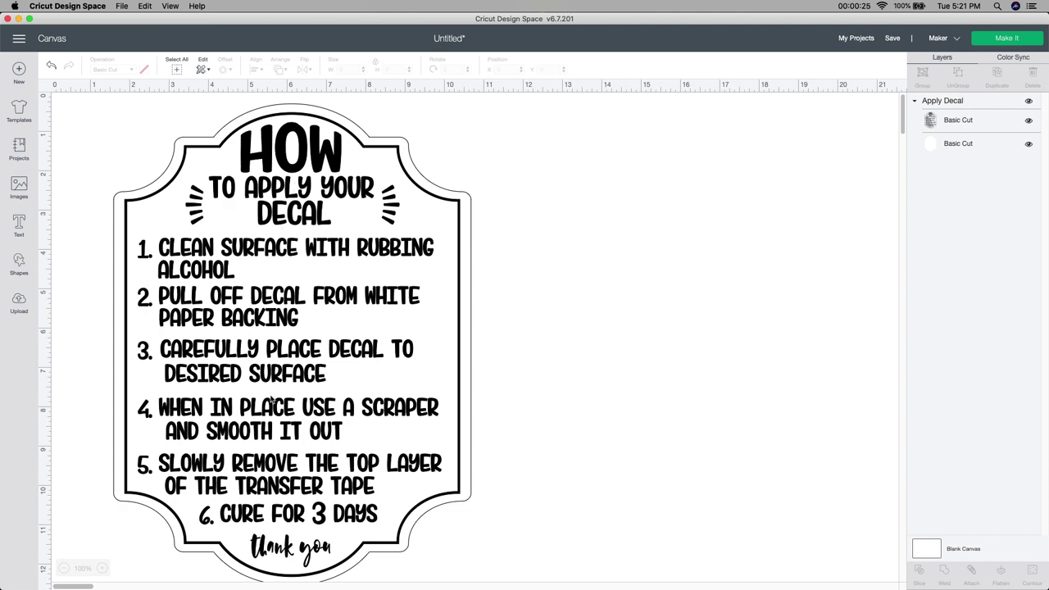
pyautogui.press('super+Tab')
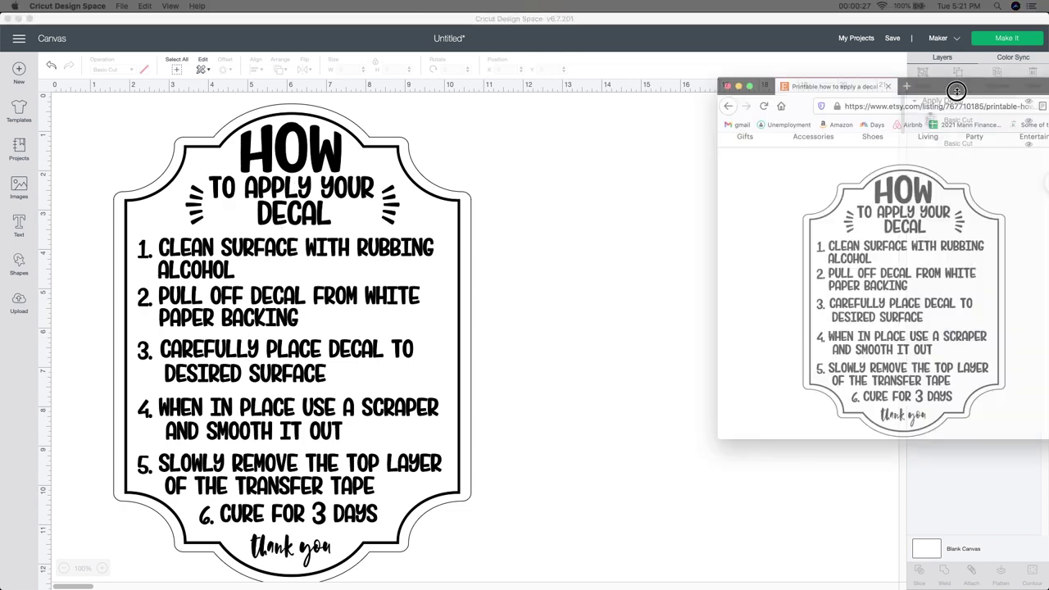
pyautogui.moveTo(956, 89); pyautogui.dragTo(480, 85)
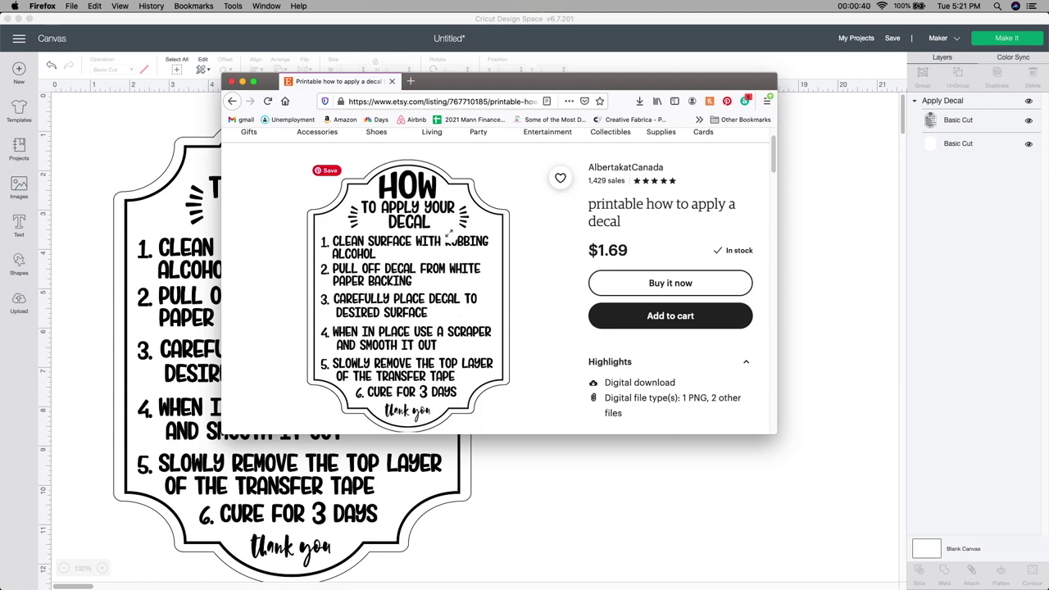
pyautogui.moveTo(466, 82); pyautogui.dragTo(1048, 72)
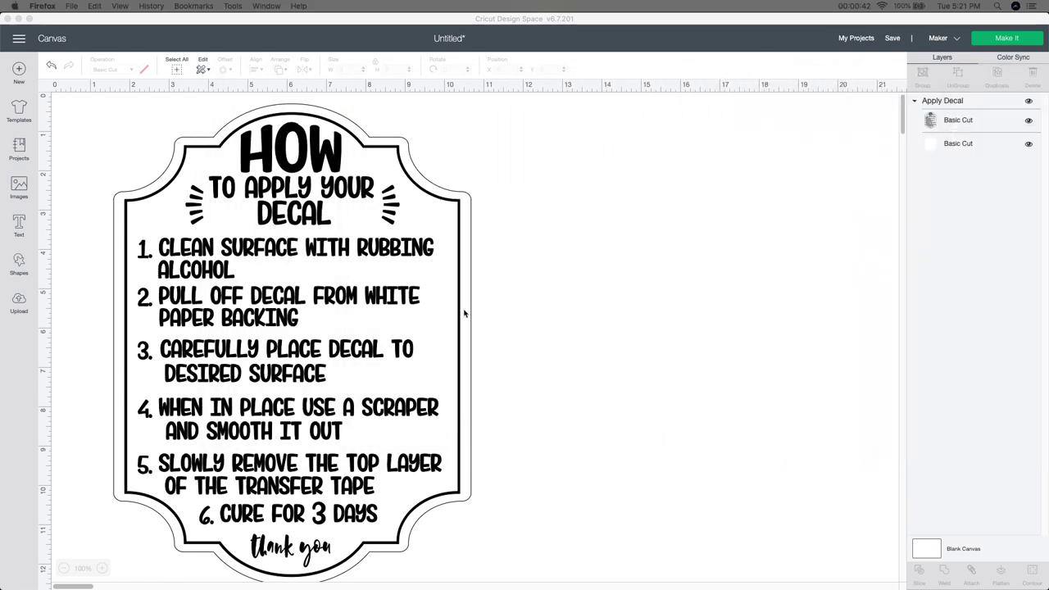
# Step: Move the decal toward the canvas centre and shrink it to 7.538 × 10.157 in
pyautogui.click(356, 399)
pyautogui.moveTo(347, 389); pyautogui.dragTo(495, 382)
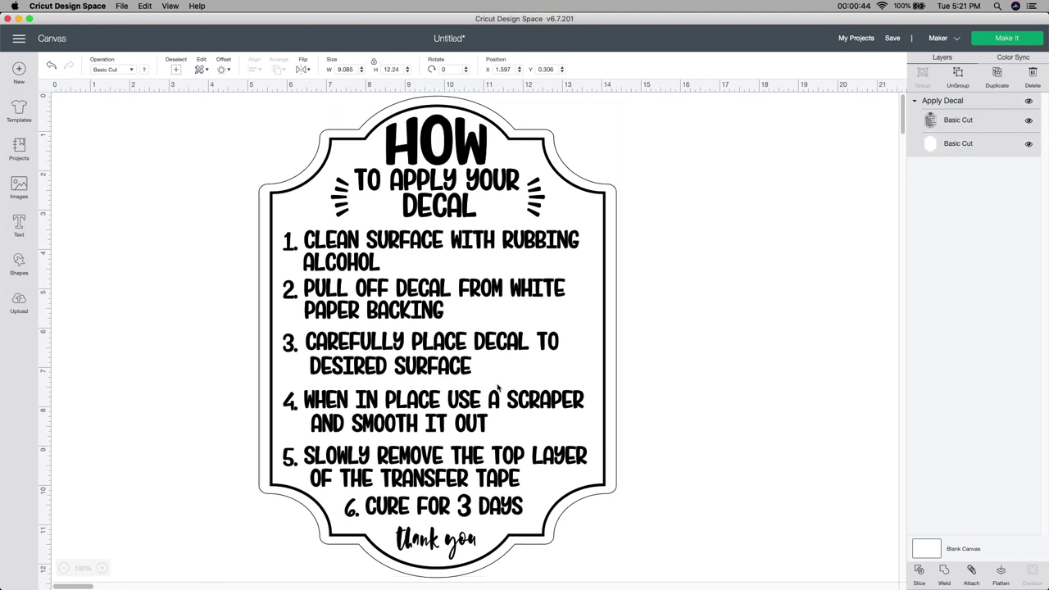
pyautogui.moveTo(624, 578); pyautogui.dragTo(563, 500)
pyautogui.moveTo(468, 354); pyautogui.dragTo(518, 374)
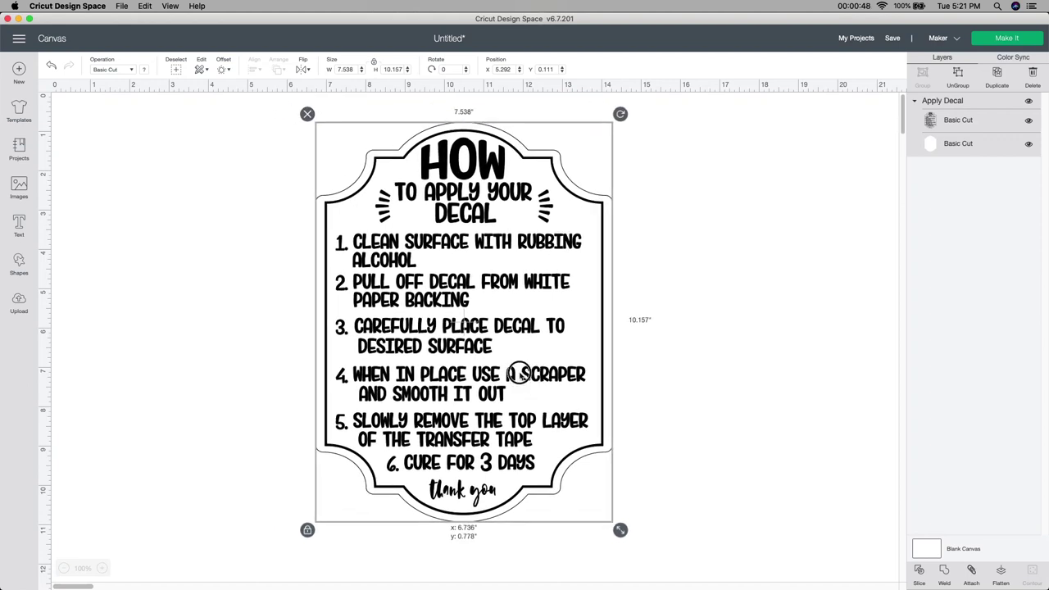
# Step: Select the white border and black lettering layers individually, then the whole decal group
pyautogui.click(953, 144)
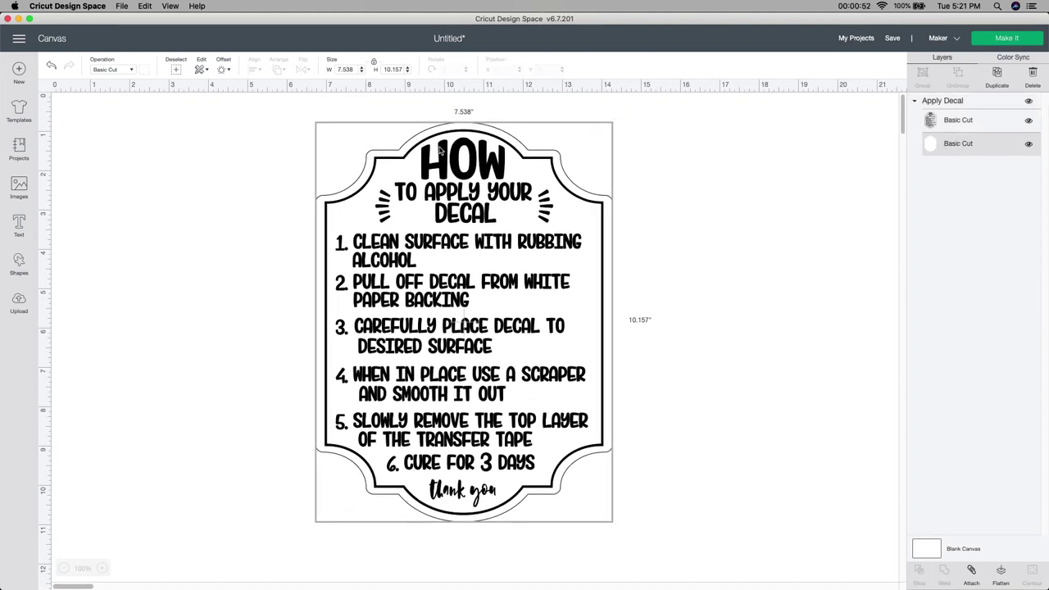
pyautogui.click(959, 121)
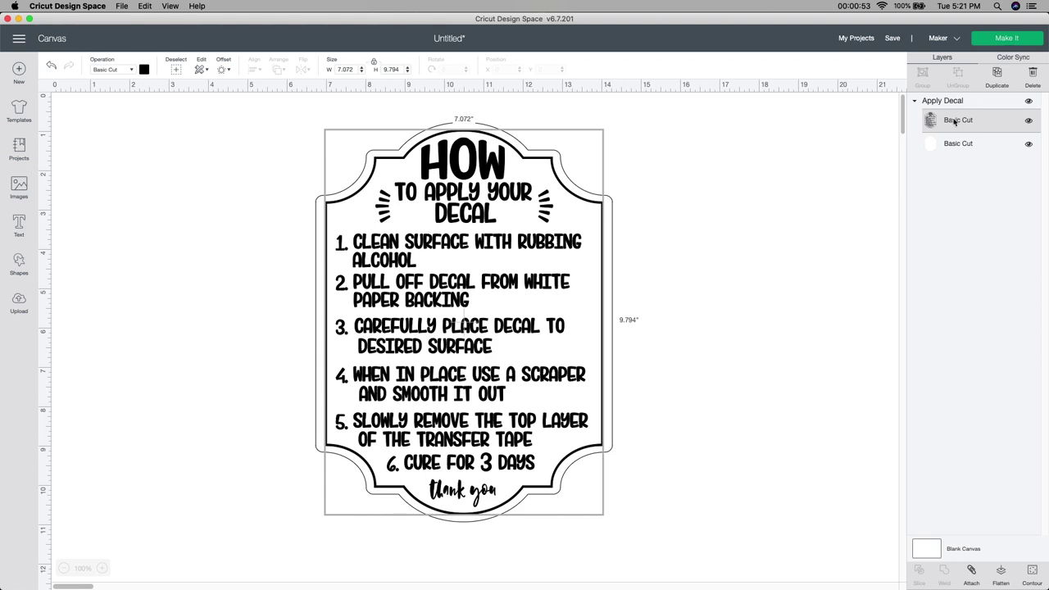
pyautogui.click(347, 302)
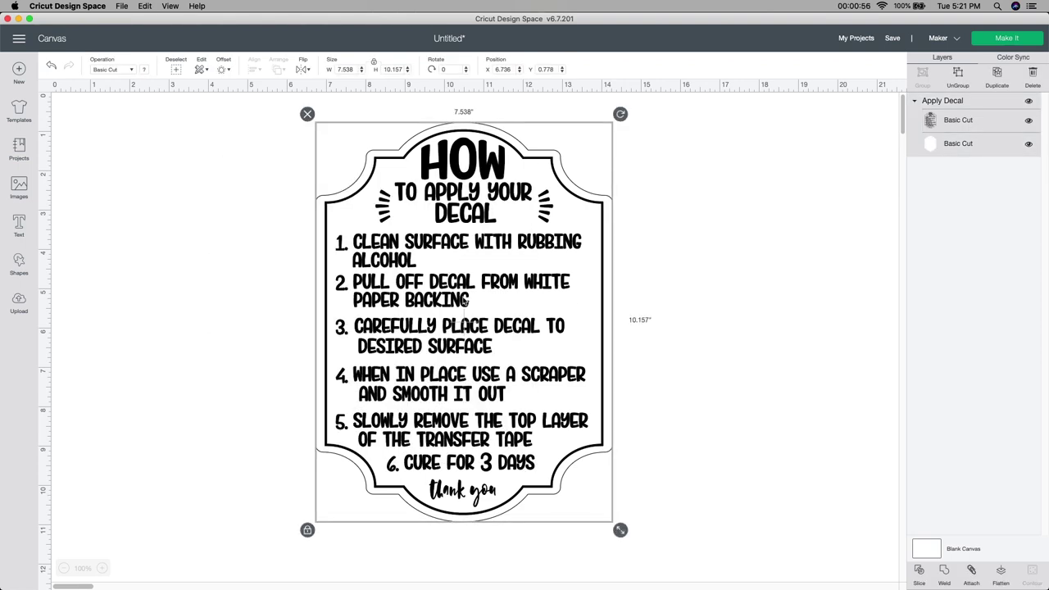
# Step: Ungroup the decal, switch the lettering layer from Basic Cut to Pen, and select both layers
pyautogui.click(961, 80)
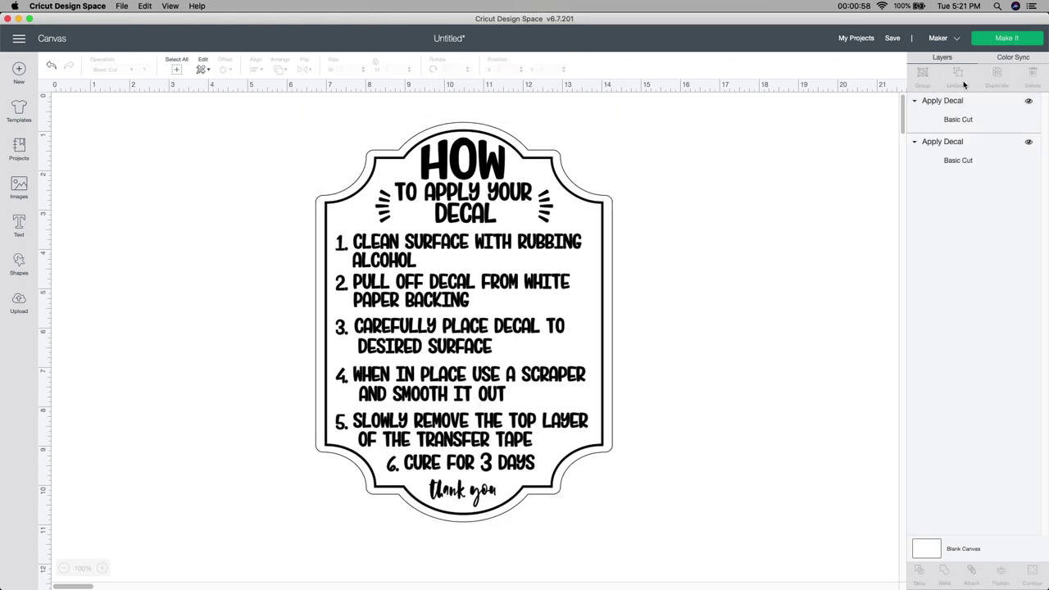
pyautogui.click(480, 316)
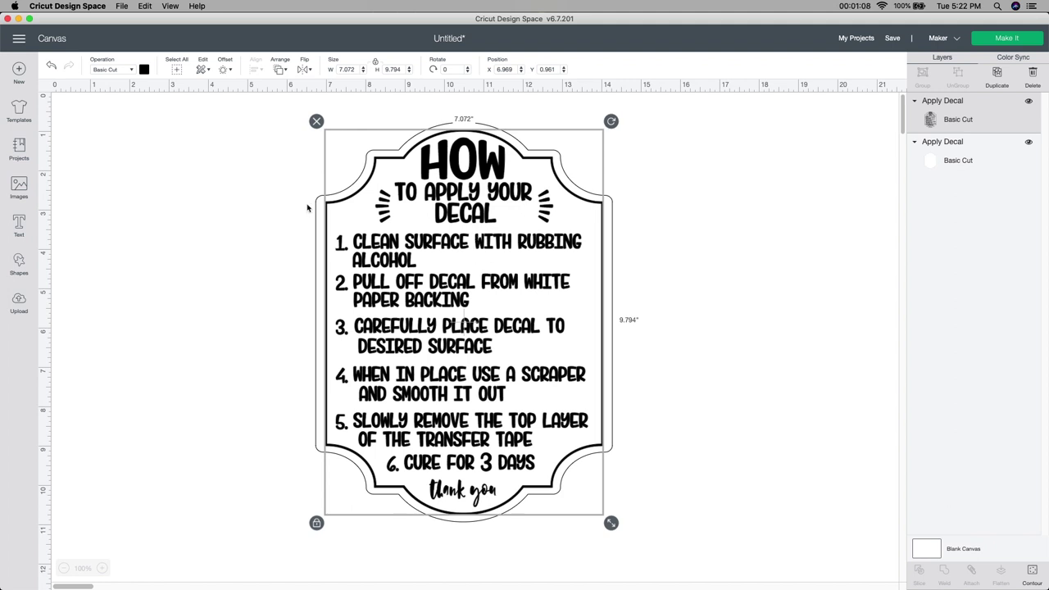
pyautogui.click(122, 70)
pyautogui.click(123, 156)
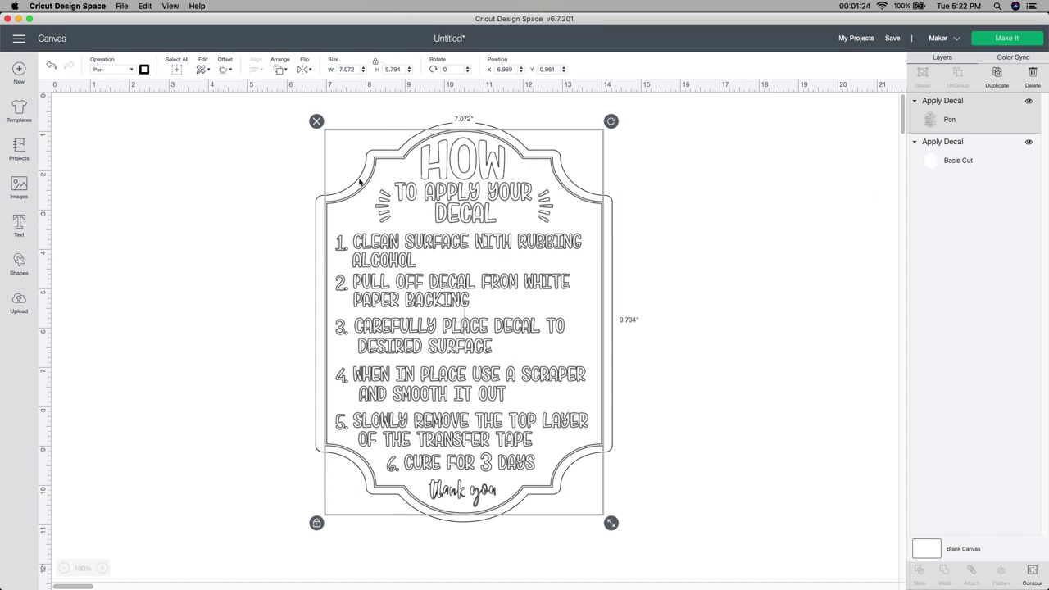
pyautogui.click(273, 220)
pyautogui.moveTo(265, 117); pyautogui.dragTo(664, 533)
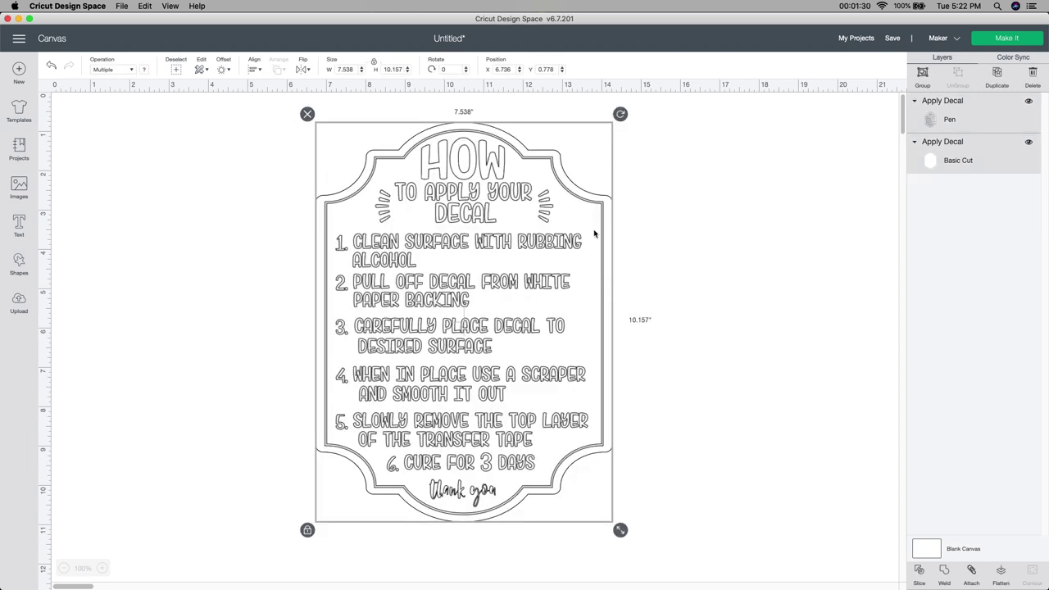
# Step: Attach the pen lettering to the border, then detach them again
pyautogui.click(971, 572)
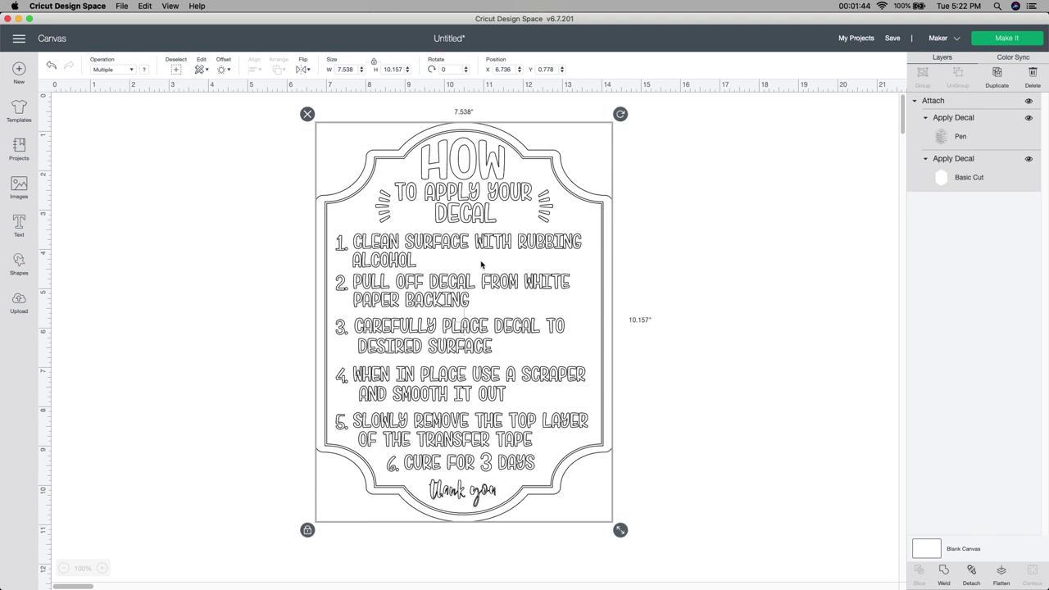
pyautogui.click(972, 574)
# Step: Set the lettering pen colour to Light Purple (Infusible Ink) and reselect both layers
pyautogui.click(423, 249)
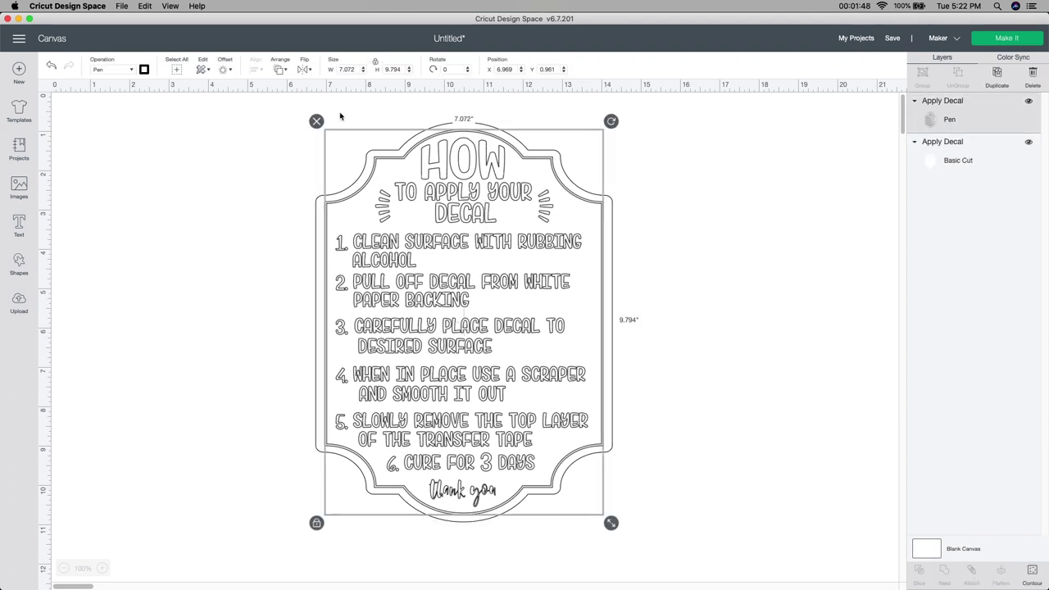
pyautogui.click(145, 69)
pyautogui.scroll(-10, 209, 196)
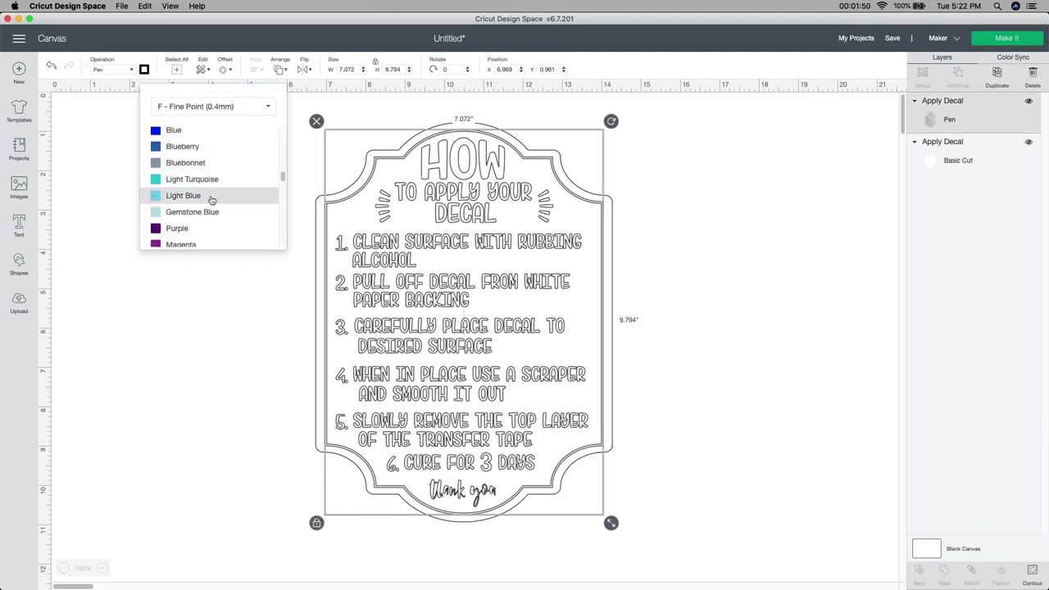
pyautogui.scroll(-8, 205, 205)
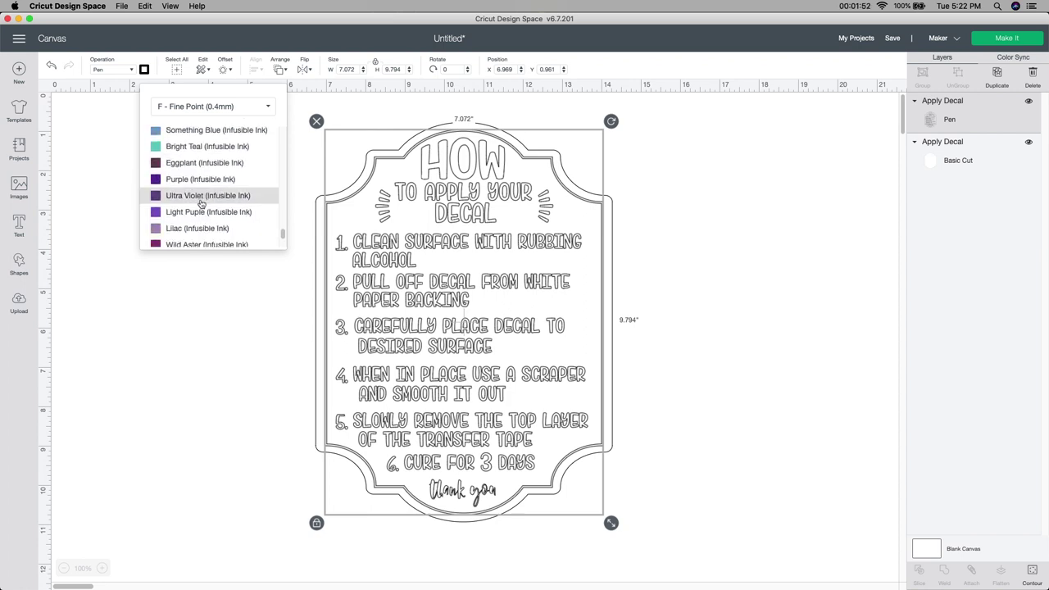
pyautogui.click(199, 212)
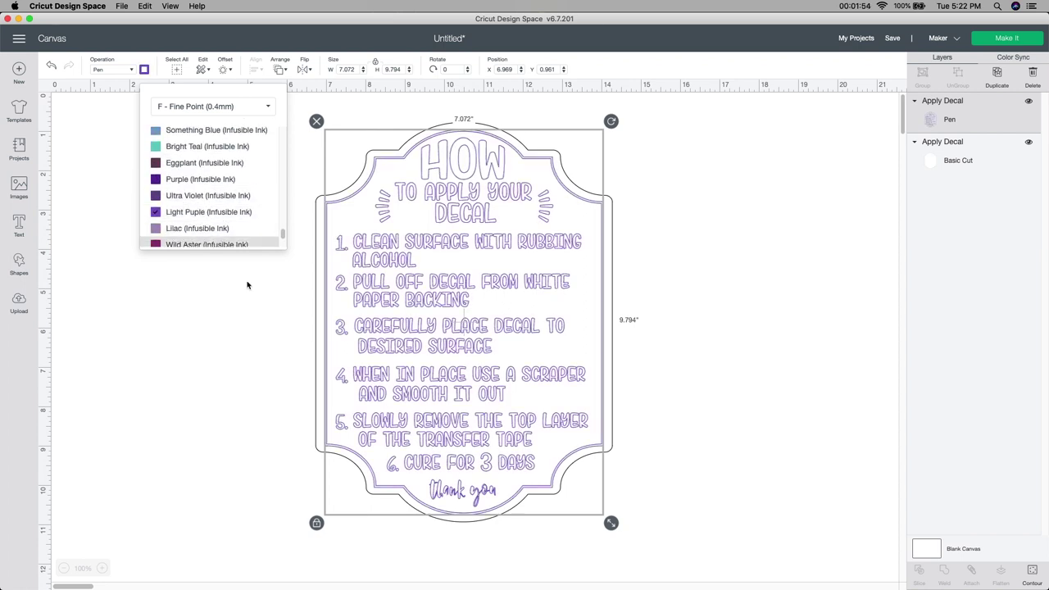
pyautogui.click(455, 314)
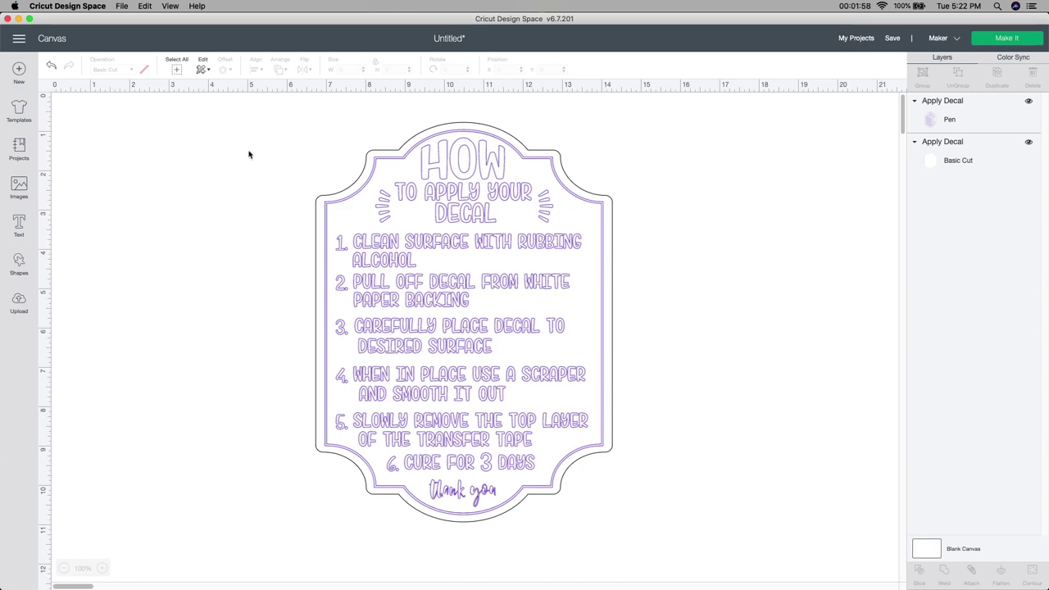
pyautogui.moveTo(246, 150); pyautogui.dragTo(541, 482)
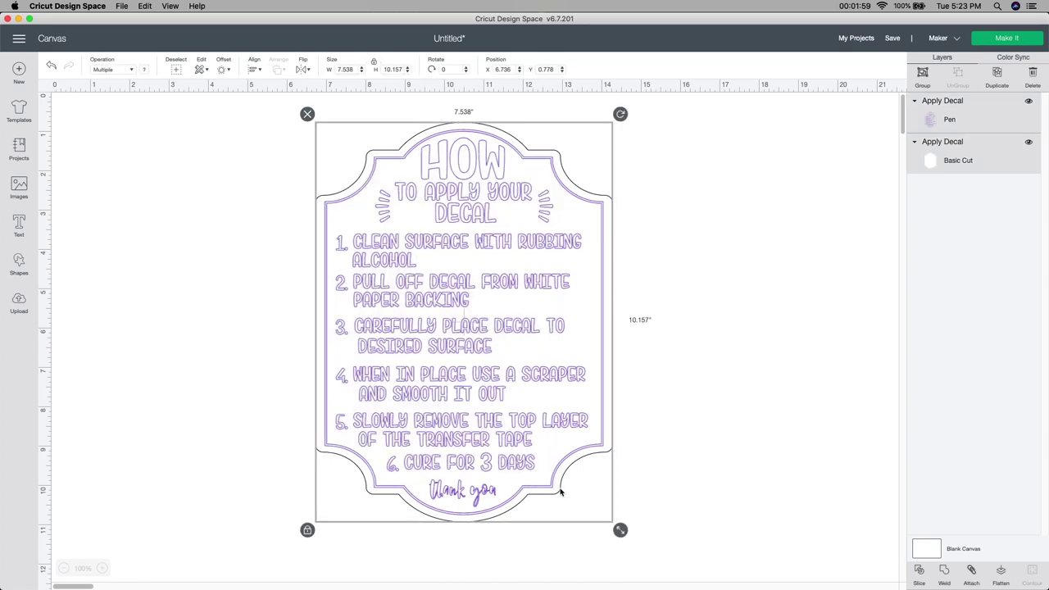
# Step: Attach the purple lettering to the cut border and shrink the decal to 3.983 × 5.366 in
pyautogui.click(972, 572)
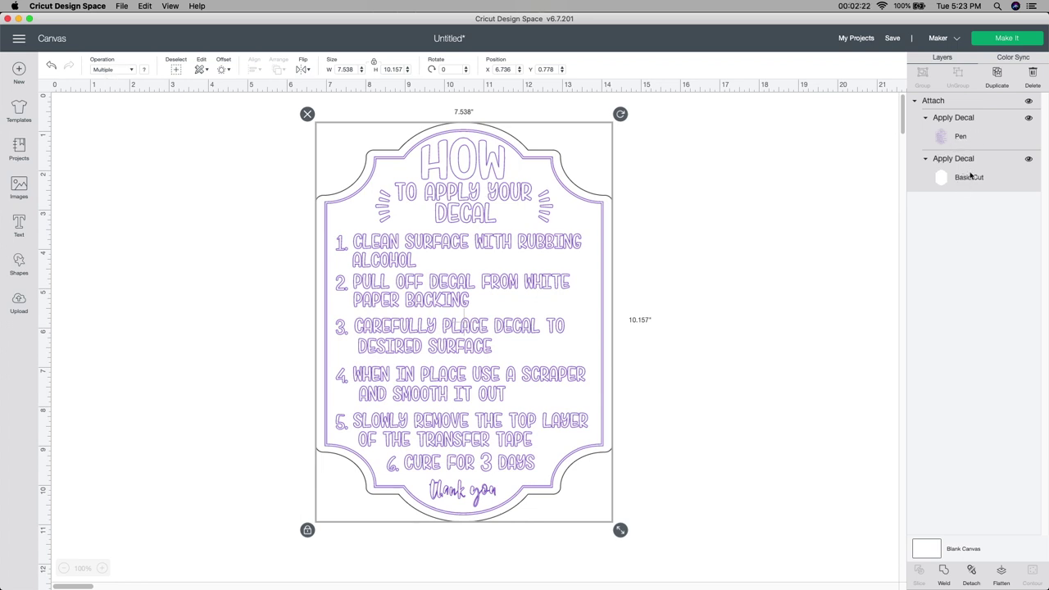
pyautogui.moveTo(621, 531); pyautogui.dragTo(480, 339)
# Step: Shrink the decal to about 4.025 × 5.423 in and reselect it
pyautogui.moveTo(397, 275); pyautogui.dragTo(402, 282)
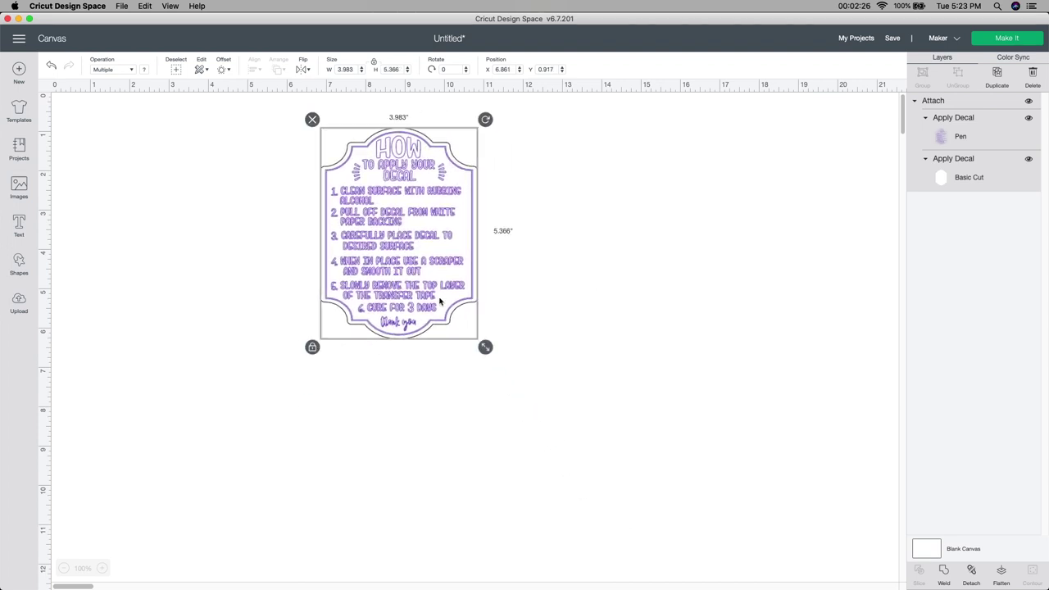
pyautogui.click(490, 358)
pyautogui.click(456, 193)
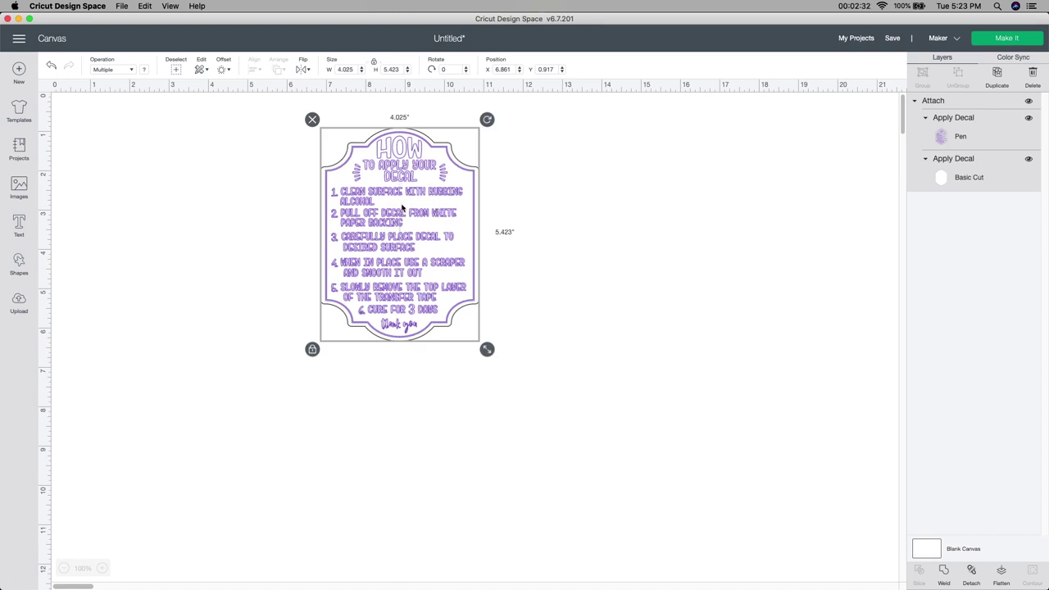
# Step: Duplicate the decal four times
pyautogui.click(996, 78)
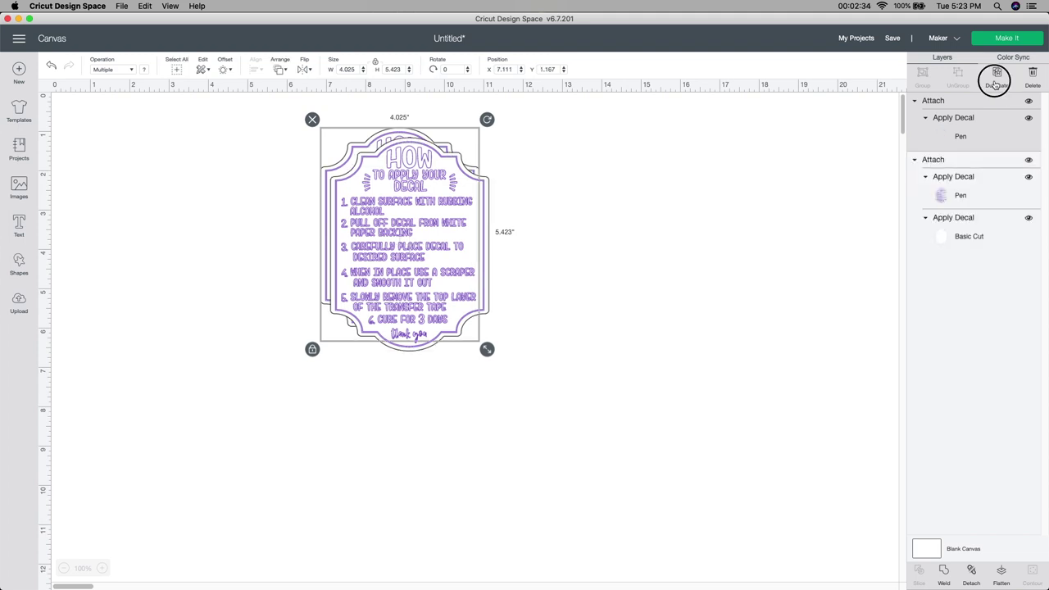
pyautogui.click(996, 78)
pyautogui.click(996, 78)
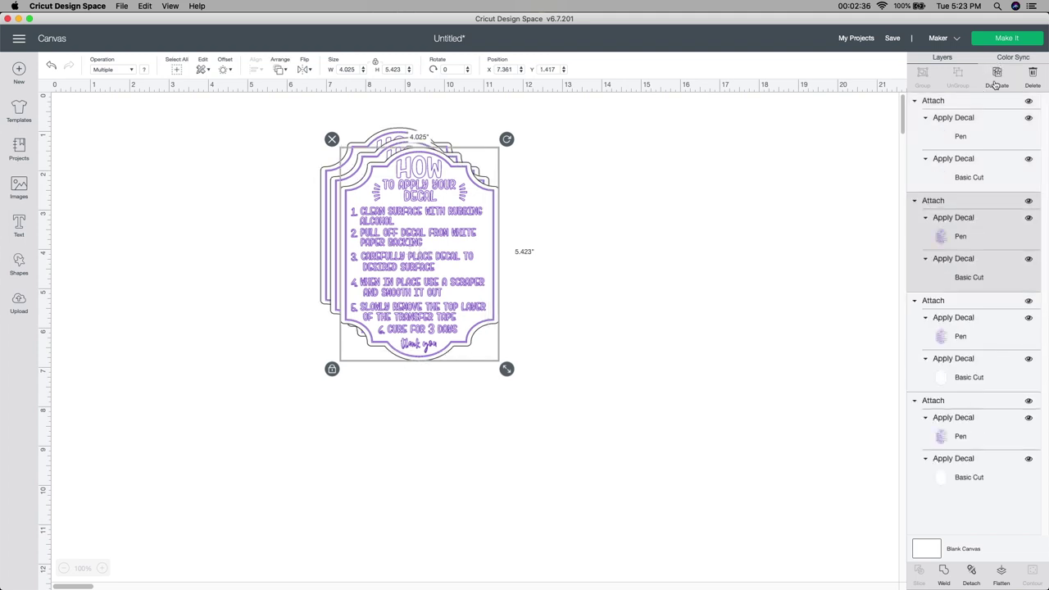
pyautogui.click(996, 78)
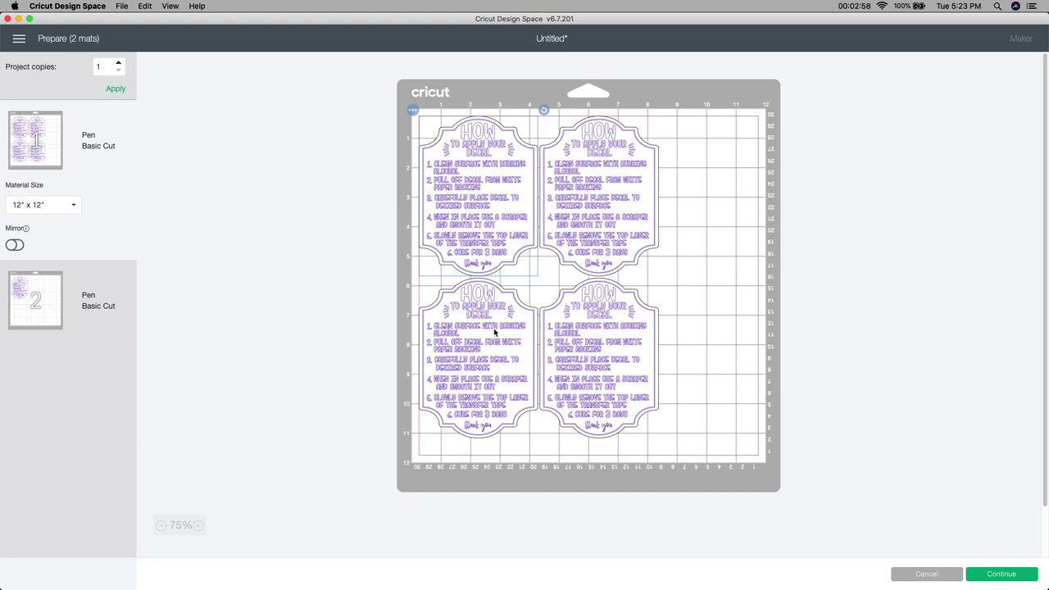
# Step: Preview mat 2 and mat 1 with its four decals, then continue to cutting setup
pyautogui.click(38, 300)
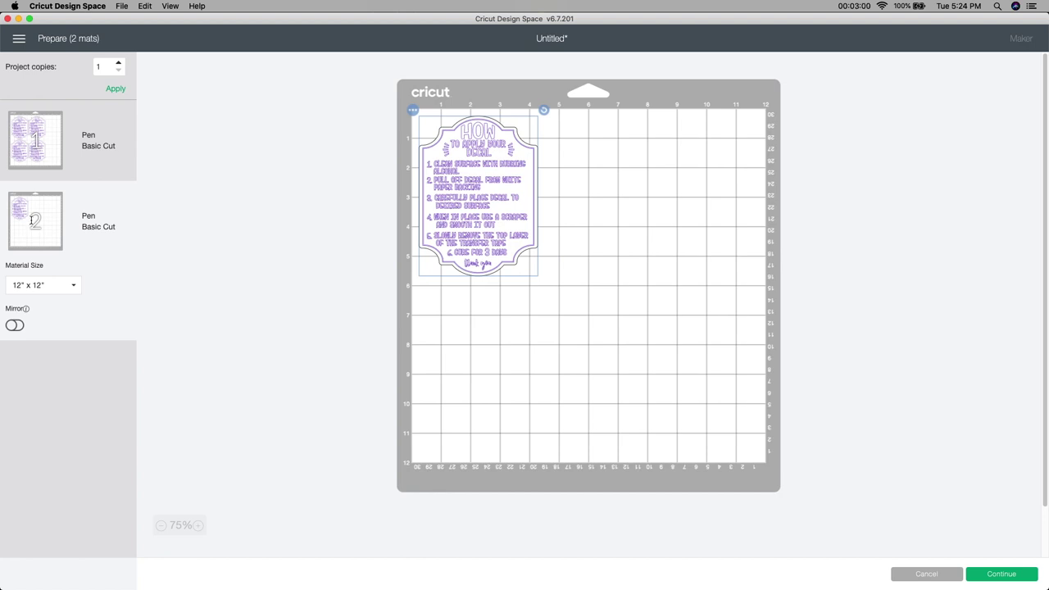
pyautogui.click(45, 146)
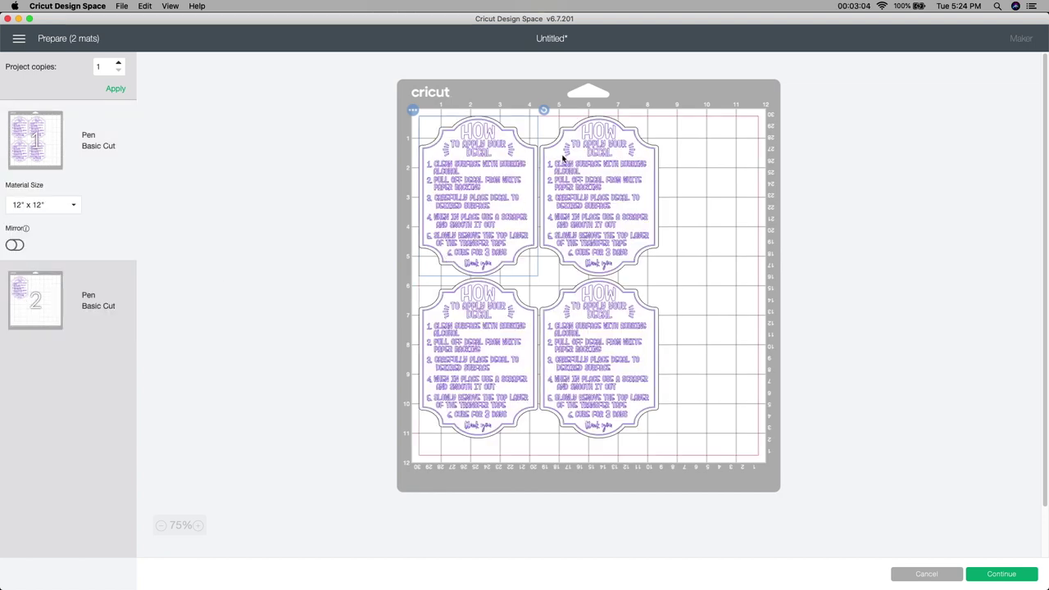
pyautogui.click(1007, 577)
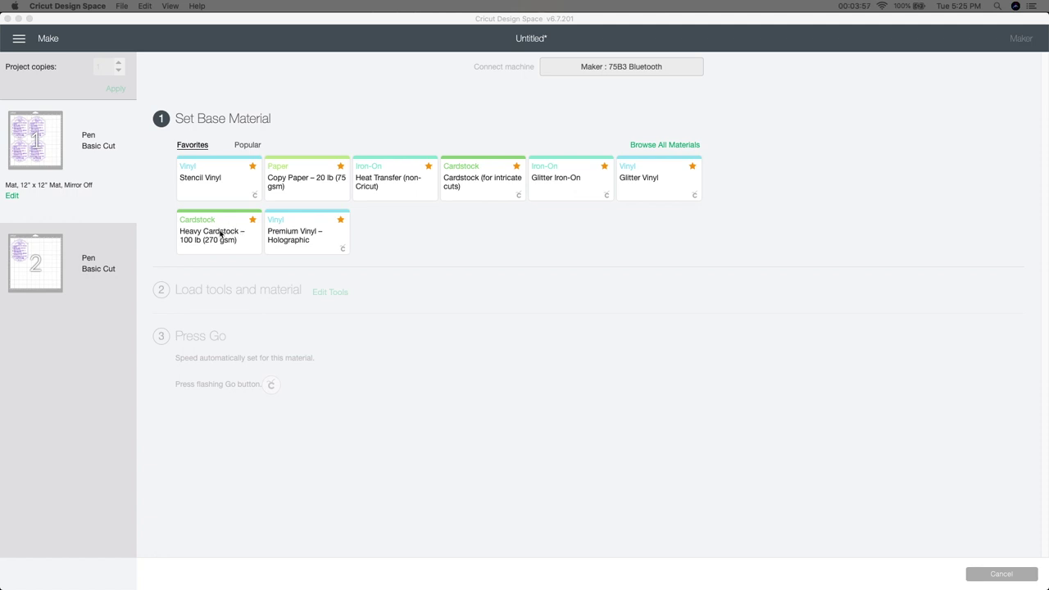
# Step: Choose Heavy Cardstock – 100 lb (270 gsm) as the base material
pyautogui.click(220, 234)
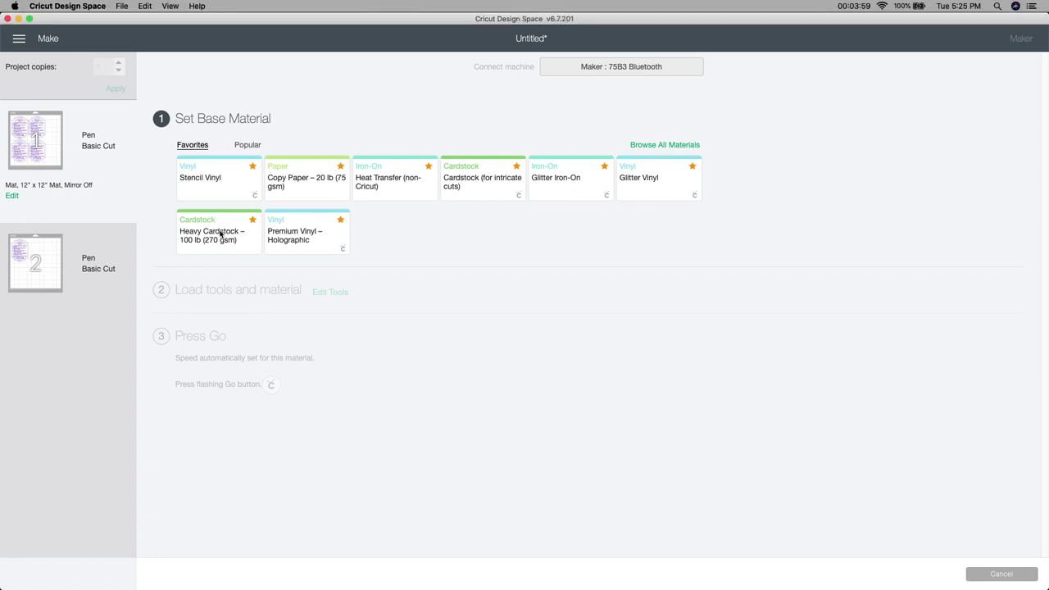
pyautogui.click(222, 234)
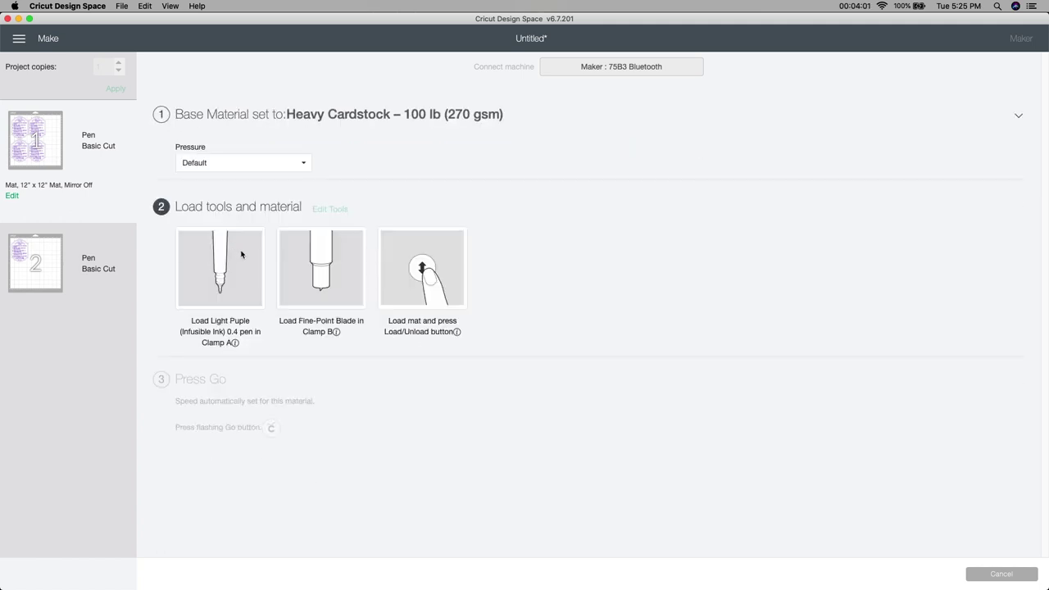